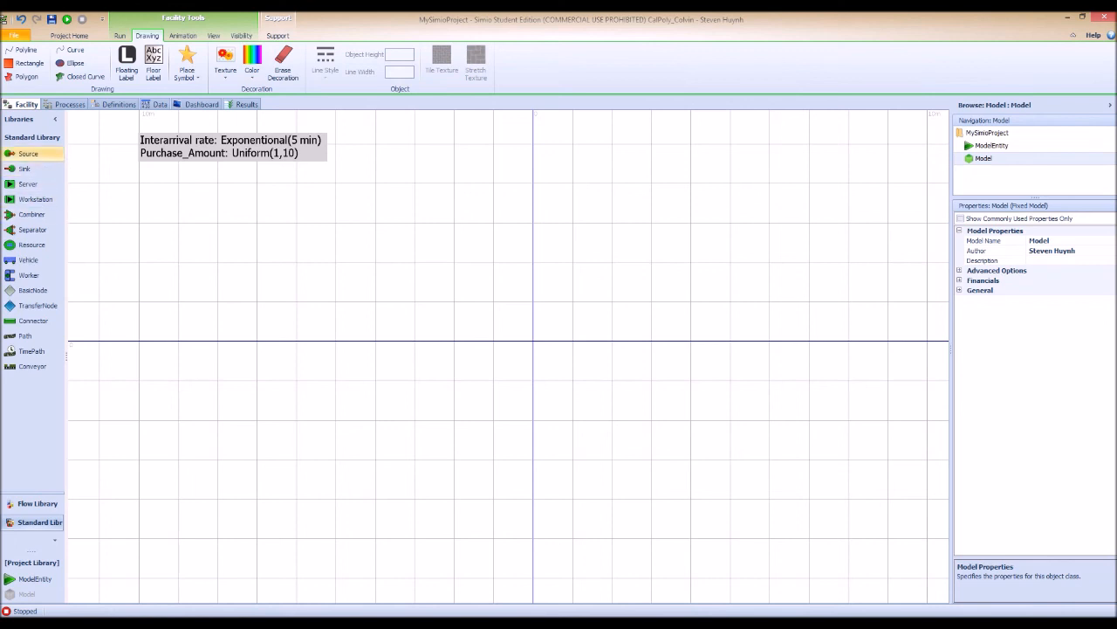
- Place a Source, a Server and a Sink in a horizontal row in the facility view, below the floor label
{"action": "left_click_drag", "start_coordinate": [27, 153], "coordinate": [151, 262]}
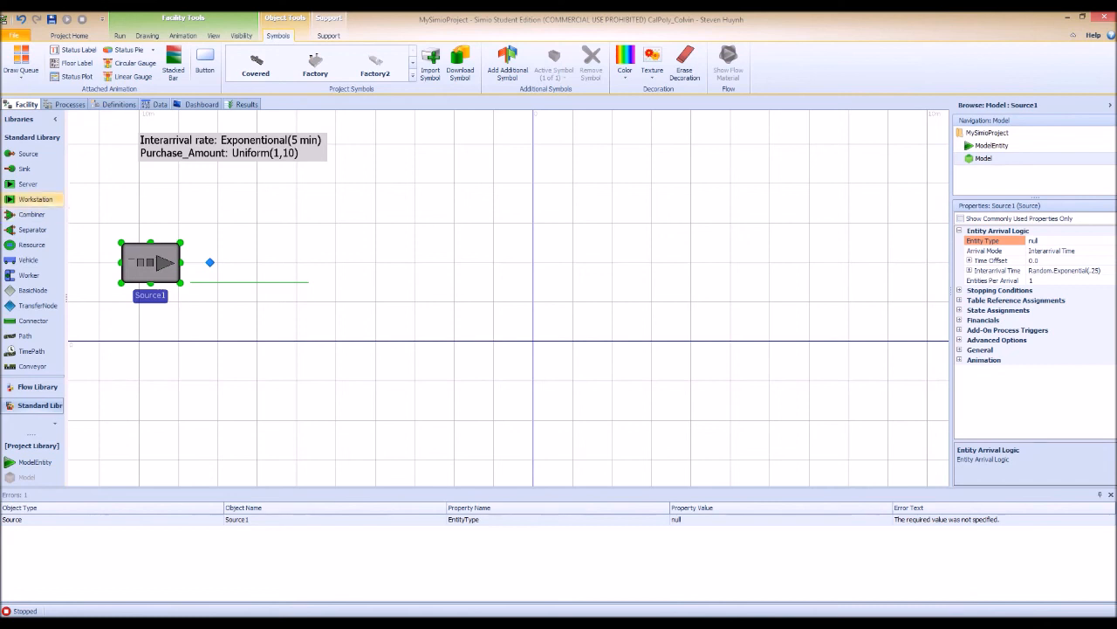
{"action": "left_click_drag", "start_coordinate": [28, 183], "coordinate": [514, 259]}
{"action": "left_click_drag", "start_coordinate": [25, 168], "coordinate": [865, 260]}
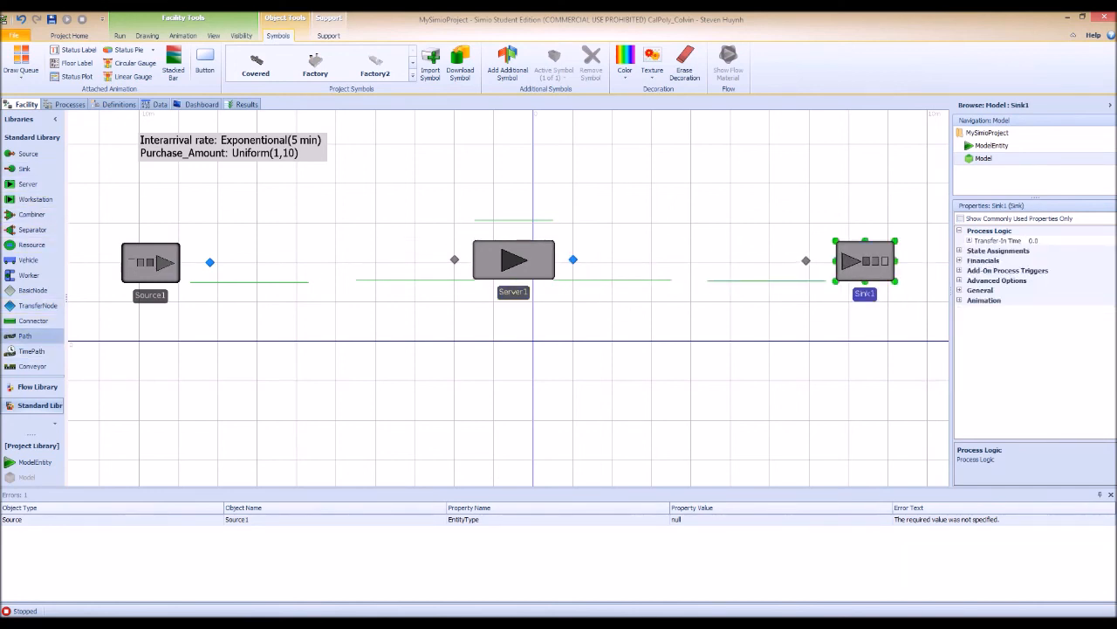
- Connect the source to the server and the server to the sink with Paths
{"action": "left_click", "coordinate": [210, 262]}
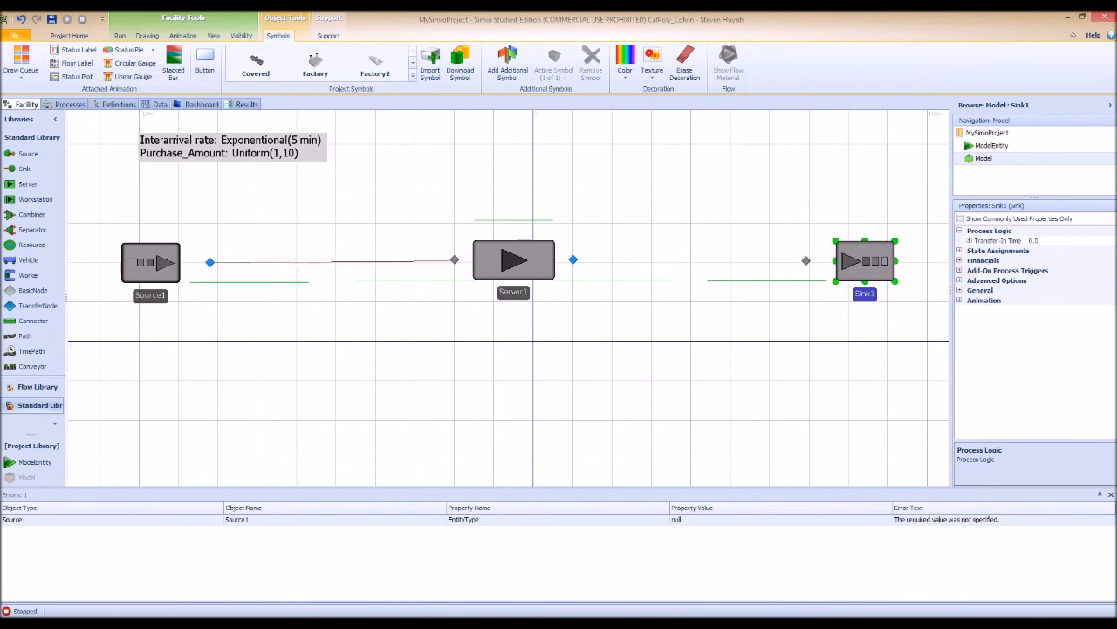
{"action": "left_click", "coordinate": [455, 260]}
{"action": "left_click", "coordinate": [573, 260]}
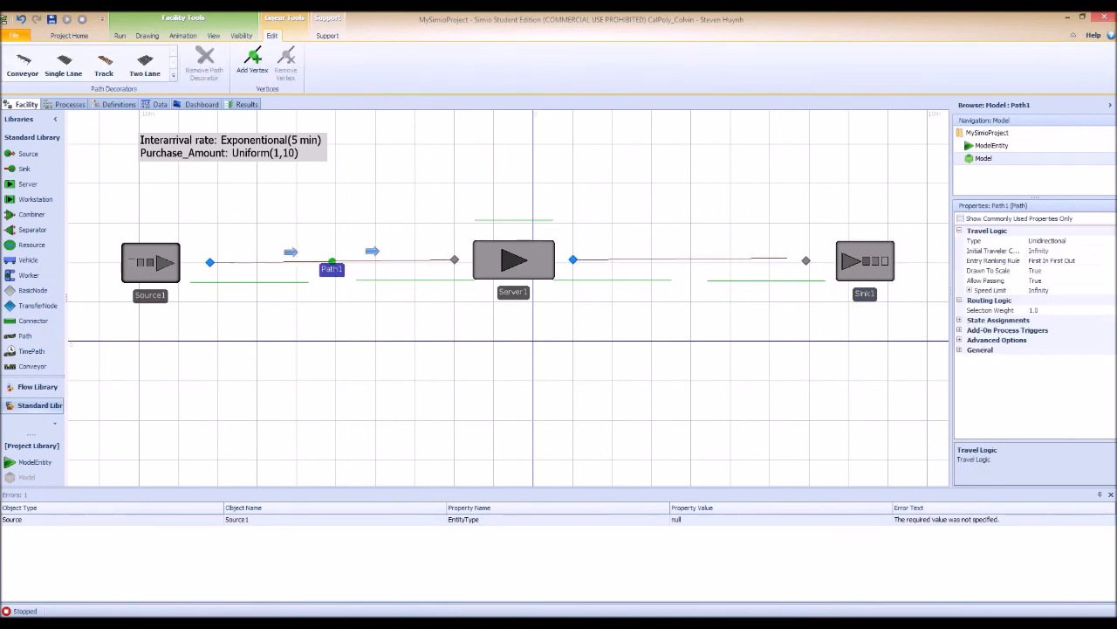
{"action": "left_click", "coordinate": [806, 260]}
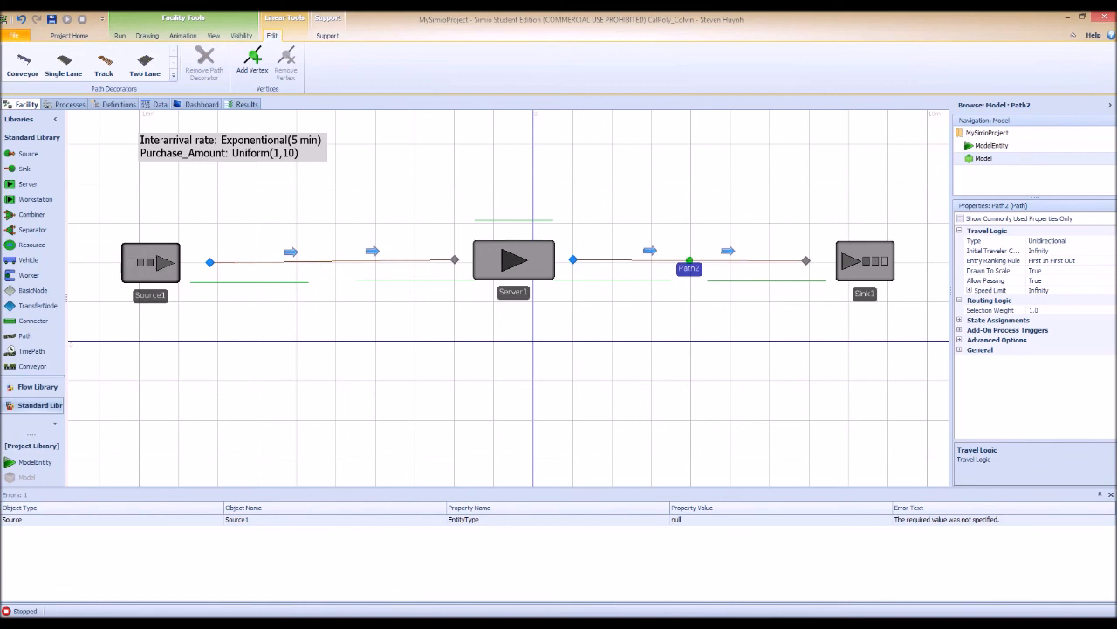
- Place a ModelEntity below the source and rename it Customer
{"action": "left_click_drag", "start_coordinate": [35, 461], "coordinate": [180, 354]}
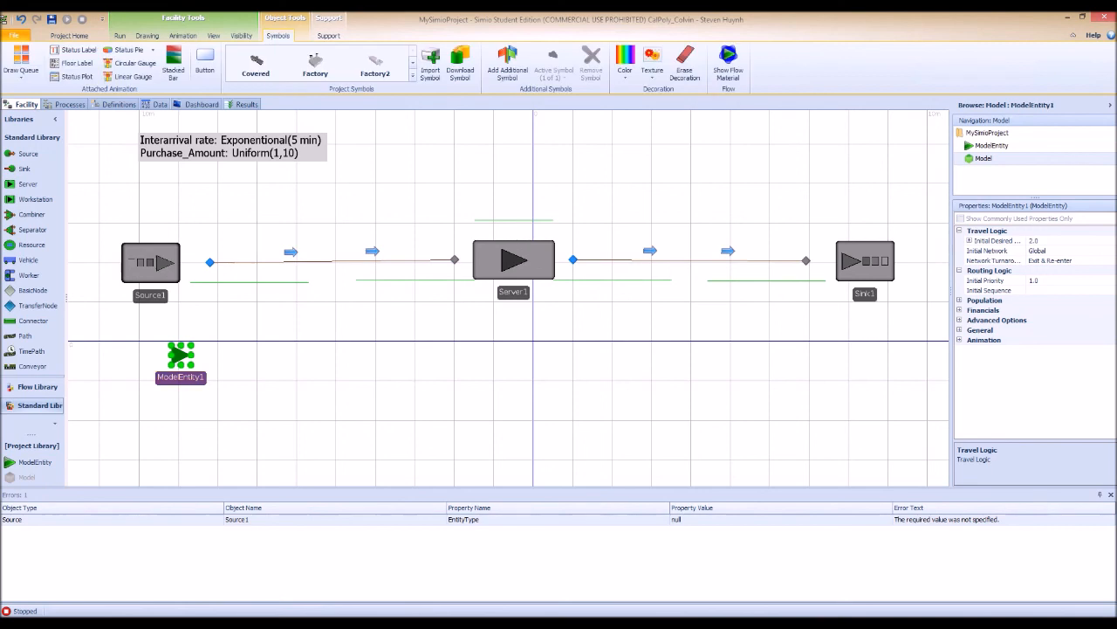
{"action": "double_click", "coordinate": [180, 377]}
{"action": "double_click", "coordinate": [180, 377]}
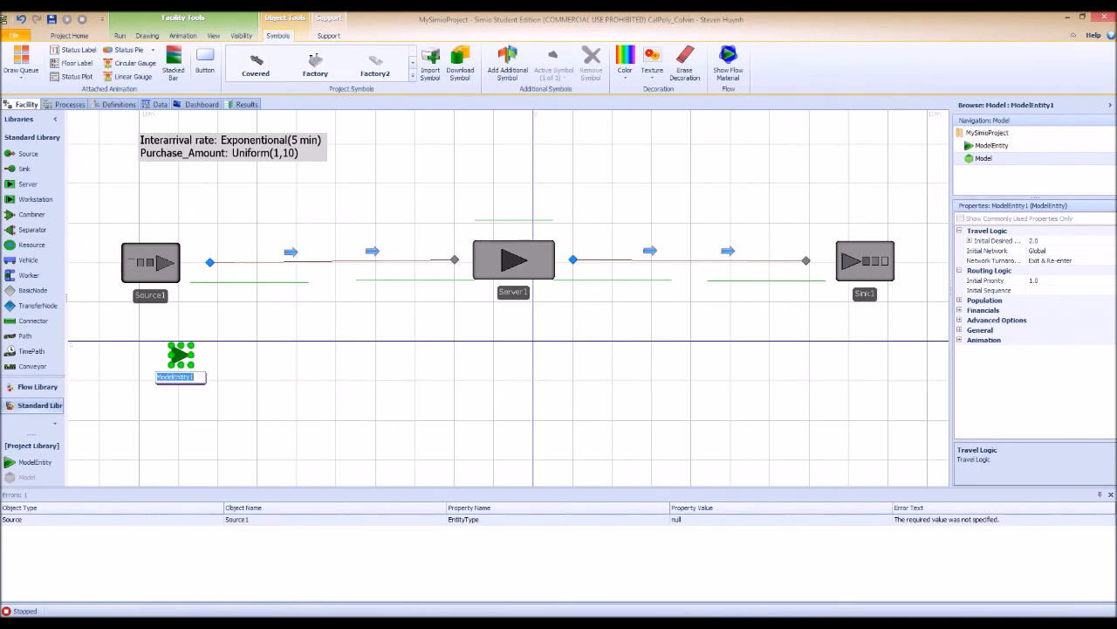
{"action": "type", "text": "Customer"}
{"action": "key", "text": "Return"}
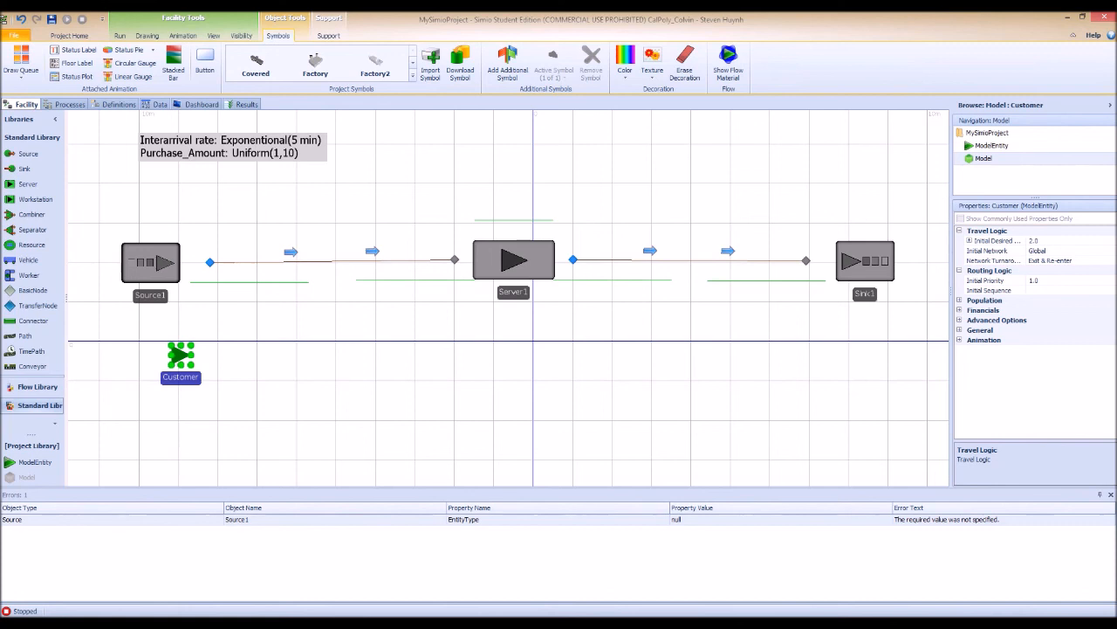
- Set the Entity Type of Source1 to Customer
{"action": "left_click", "coordinate": [150, 262]}
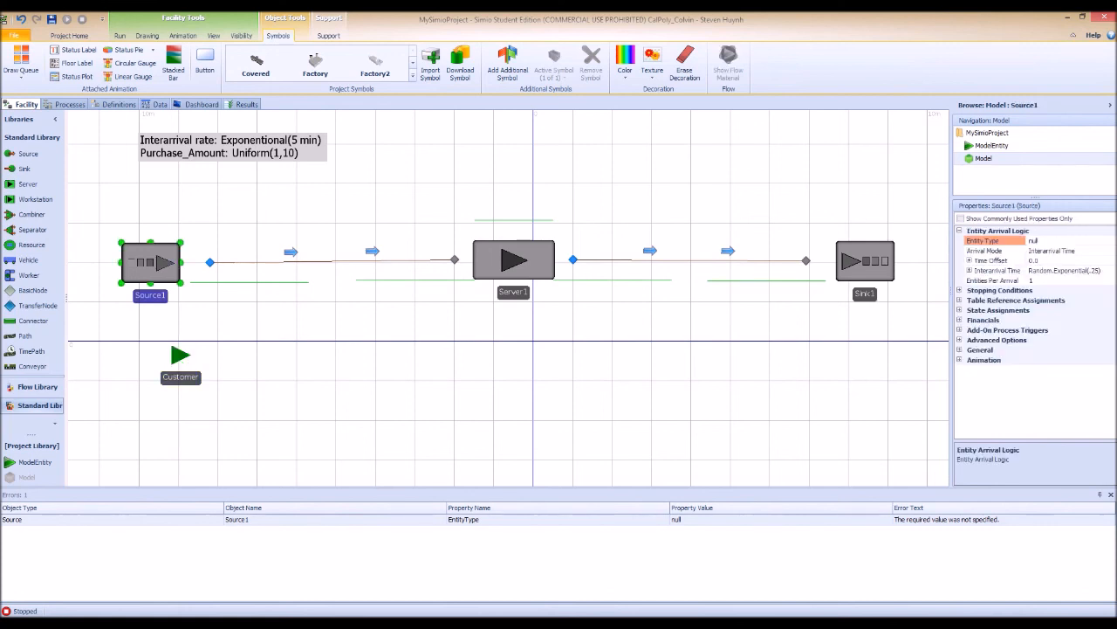
{"action": "left_click", "coordinate": [1035, 241]}
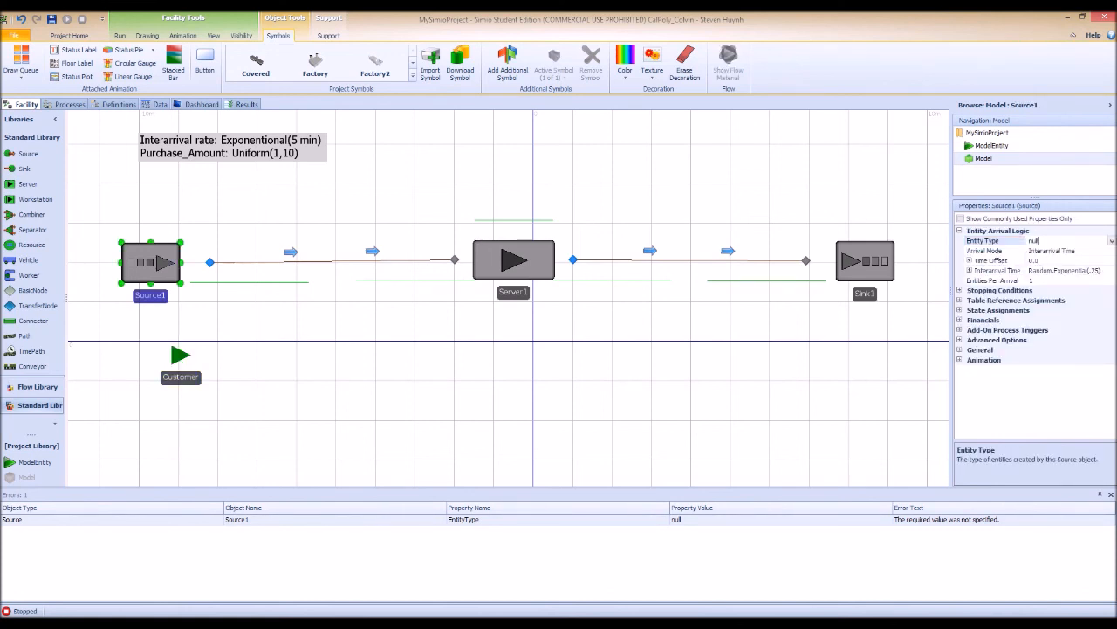
{"action": "left_click", "coordinate": [1111, 241]}
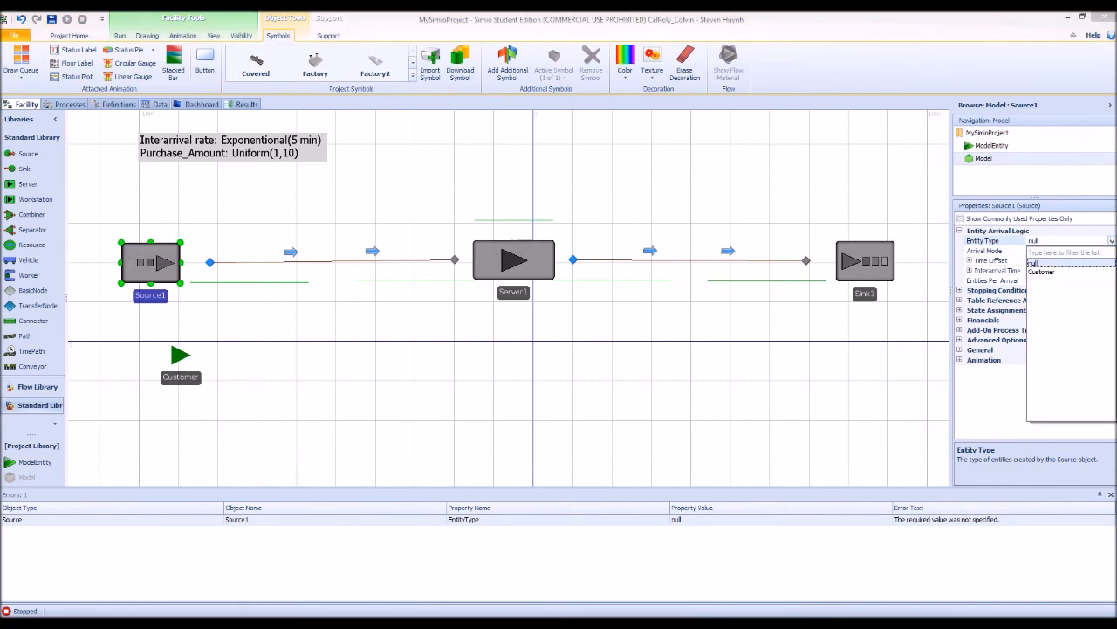
{"action": "left_click", "coordinate": [1041, 271]}
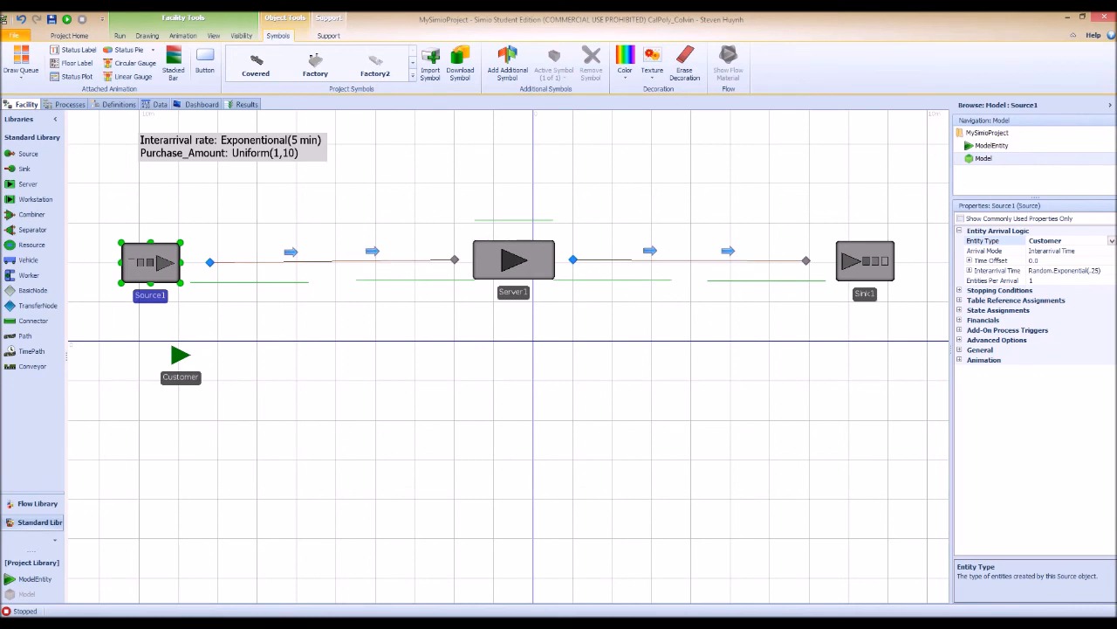
- Set the Interarrival Time of Source1 to Random.Exponential(5) and show its units
{"action": "left_click", "coordinate": [513, 260]}
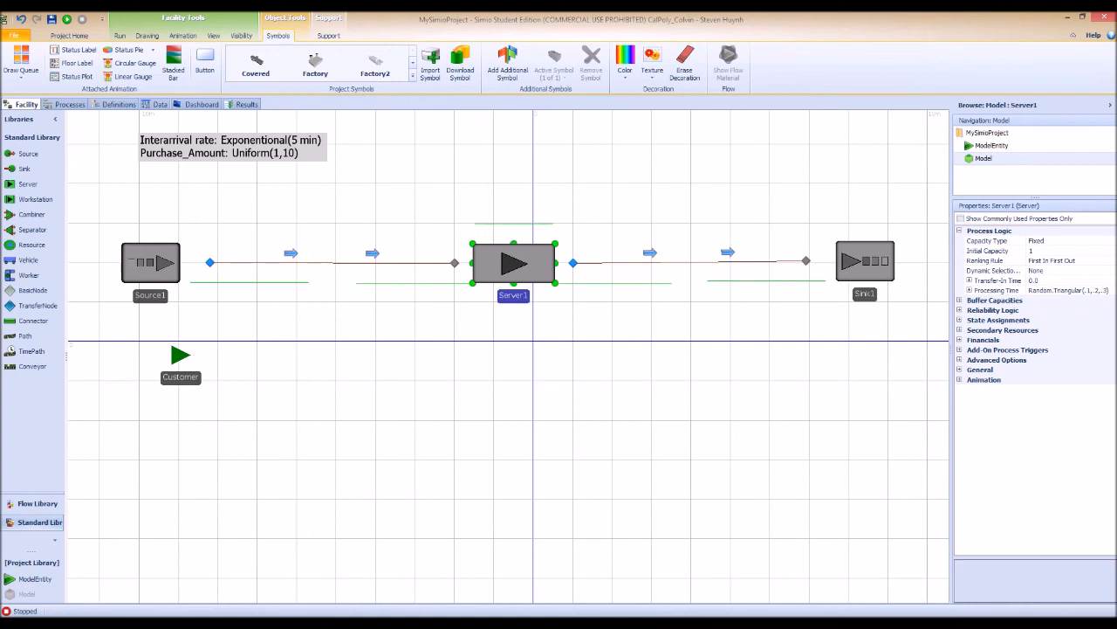
{"action": "left_click", "coordinate": [151, 263]}
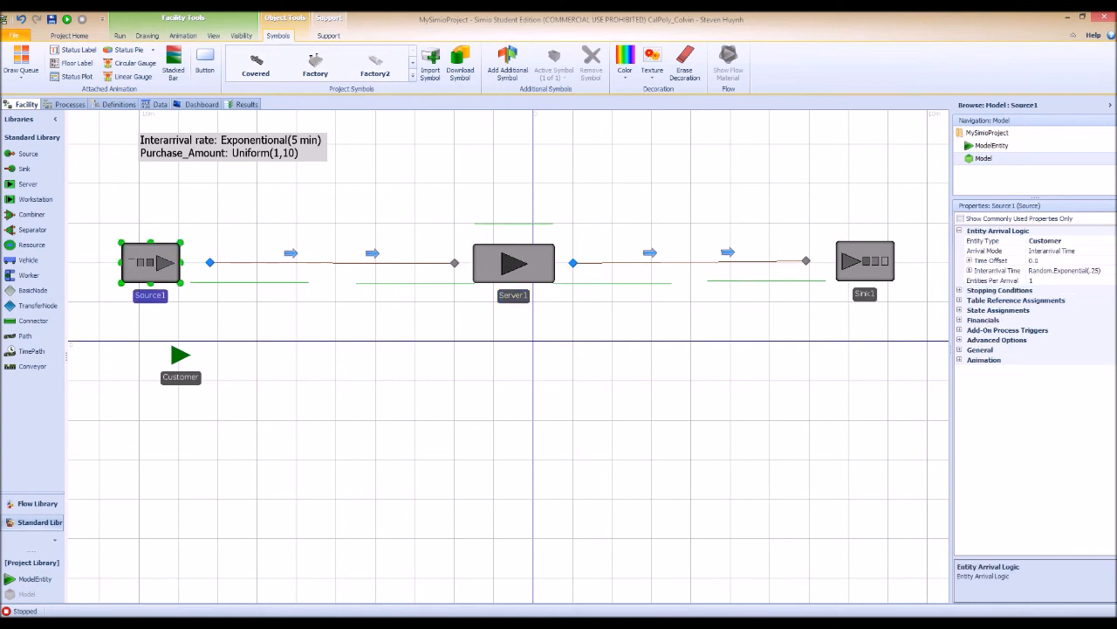
{"action": "left_click_drag", "start_coordinate": [1103, 271], "coordinate": [1086, 271]}
{"action": "left_click", "coordinate": [1097, 270]}
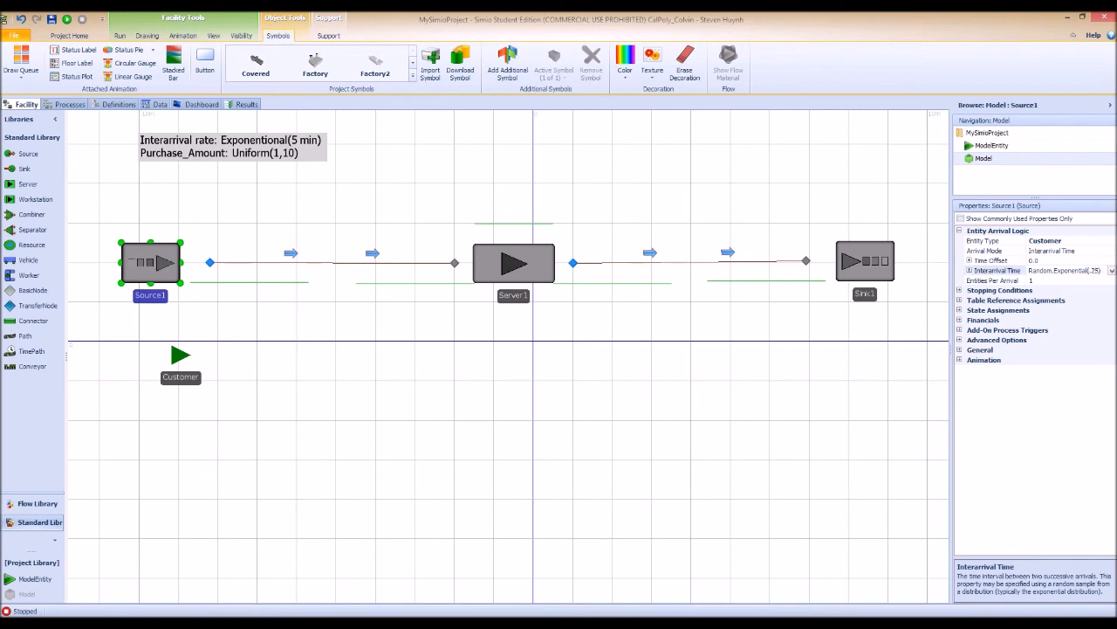
{"action": "key", "text": "BackSpace"}
{"action": "key", "text": "BackSpace"}
{"action": "key", "text": "BackSpace"}
{"action": "key", "text": "Return"}
{"action": "left_click", "coordinate": [969, 271]}
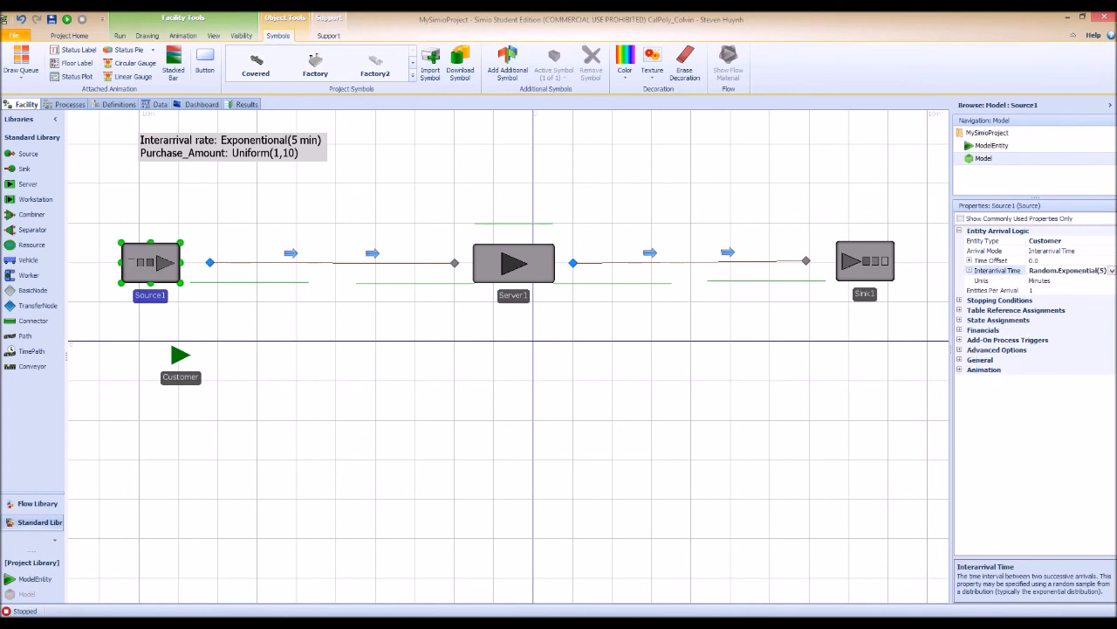
{"action": "key", "text": "Escape"}
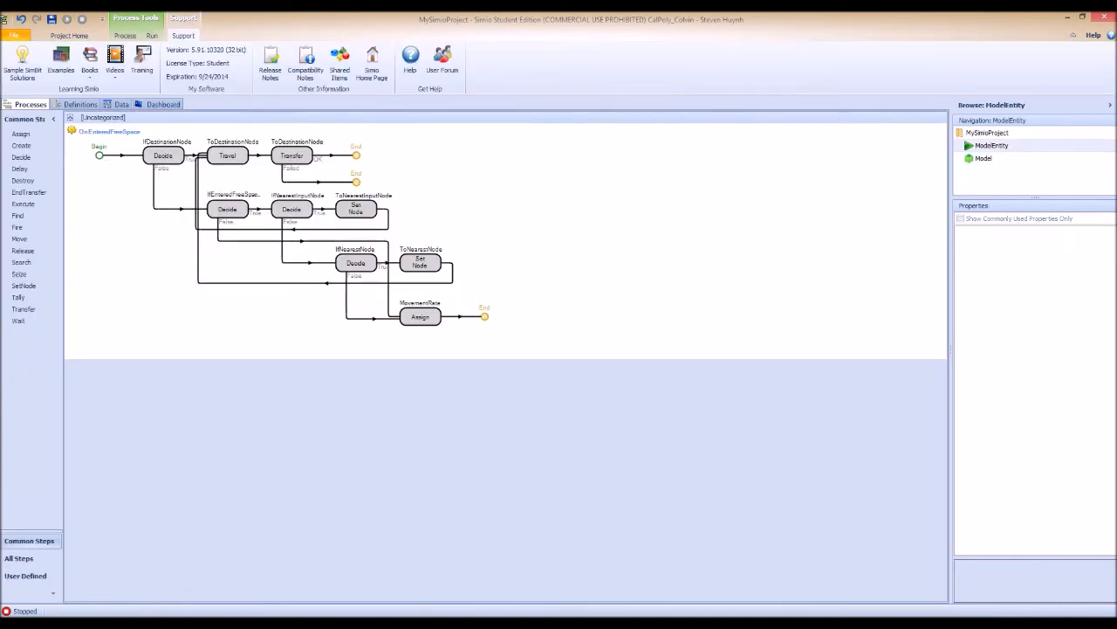
- Add a Real discrete state variable to the ModelEntity definitions
{"action": "left_click", "coordinate": [80, 103]}
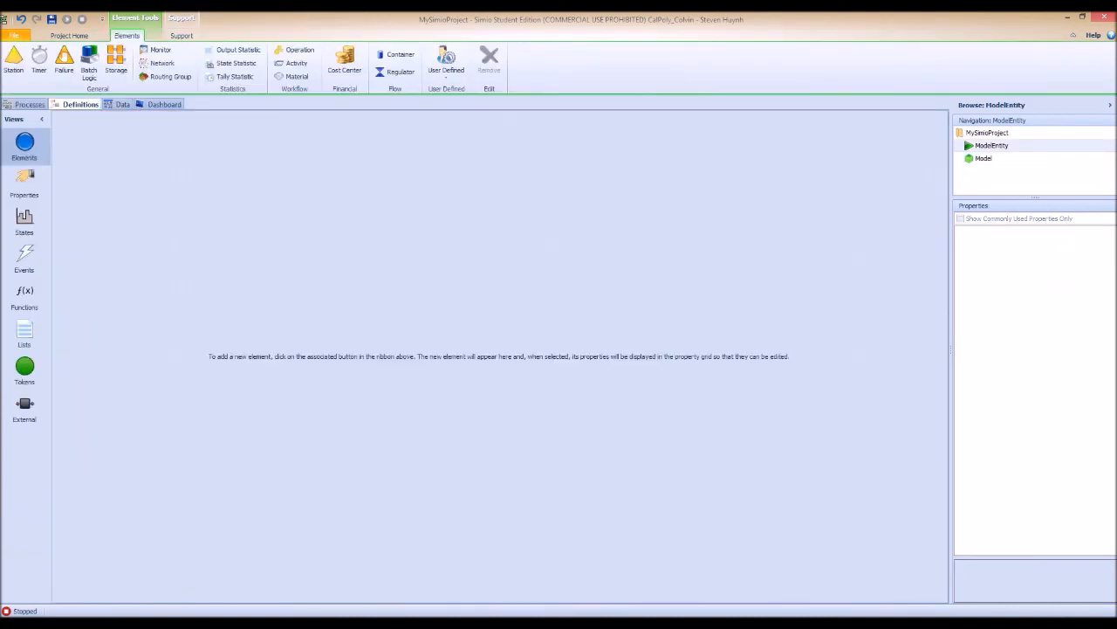
{"action": "left_click", "coordinate": [25, 223]}
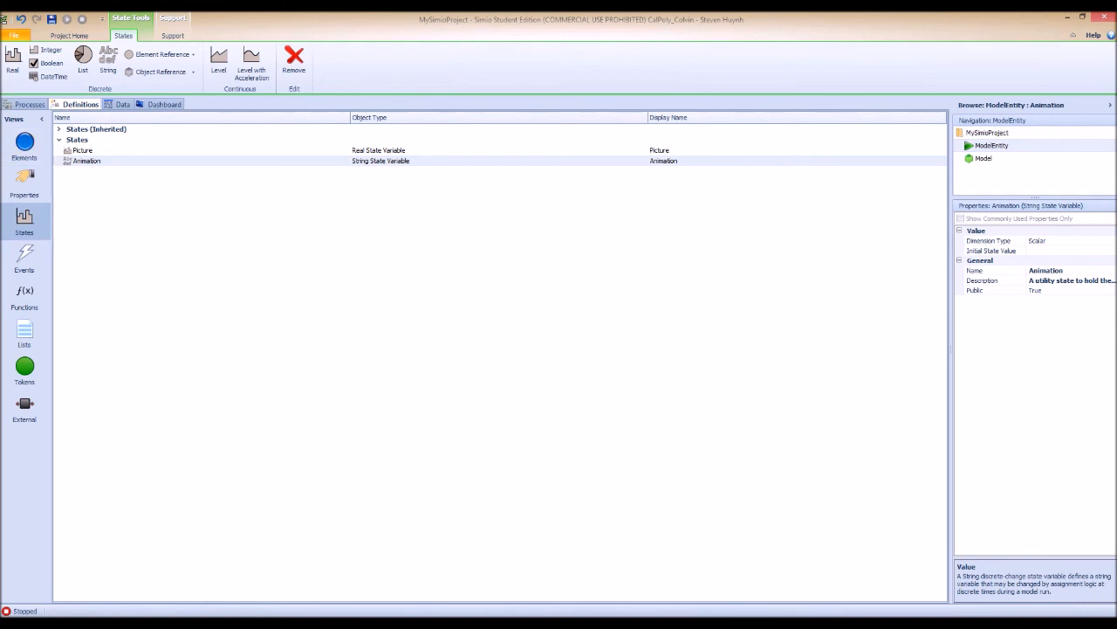
{"action": "left_click", "coordinate": [12, 57]}
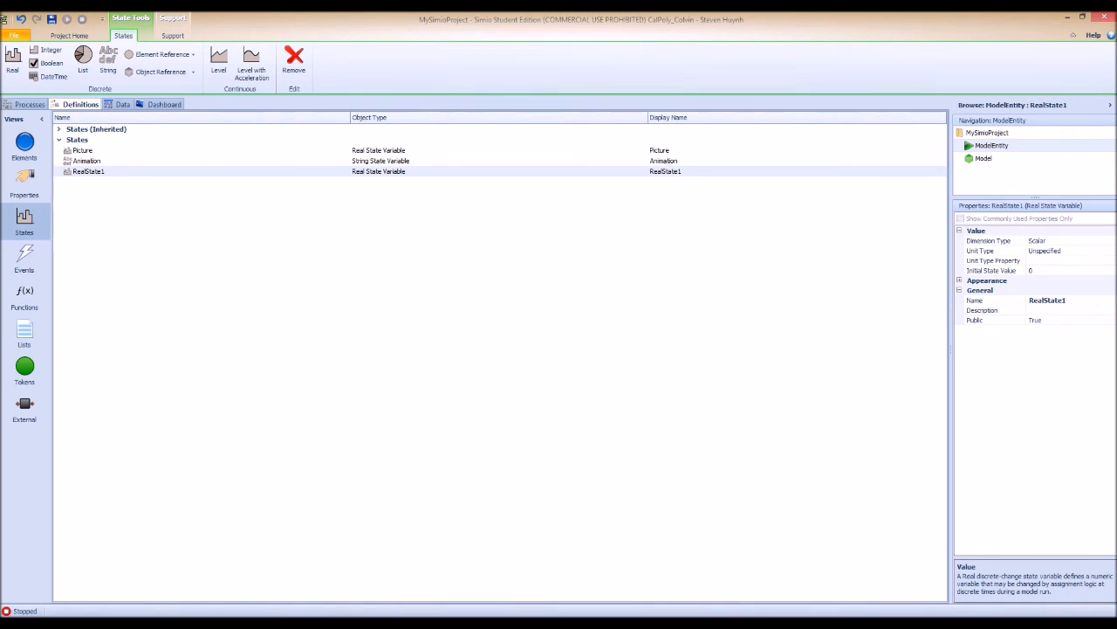
- Rename the new real state variable as Purchase_Amount
{"action": "double_click", "coordinate": [89, 171]}
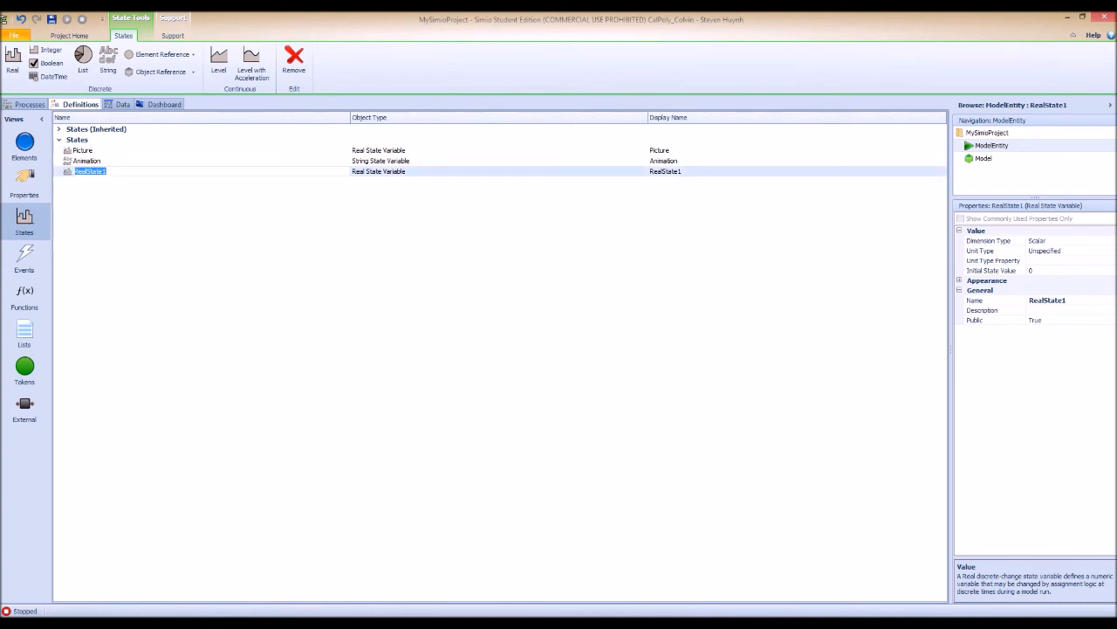
{"action": "left_click", "coordinate": [379, 171]}
{"action": "left_click", "coordinate": [89, 171]}
{"action": "type", "text": "pU"}
{"action": "type", "text": "P"}
{"action": "type", "text": "urchase"}
{"action": "type", "text": "_Amount"}
{"action": "key", "text": "Return"}
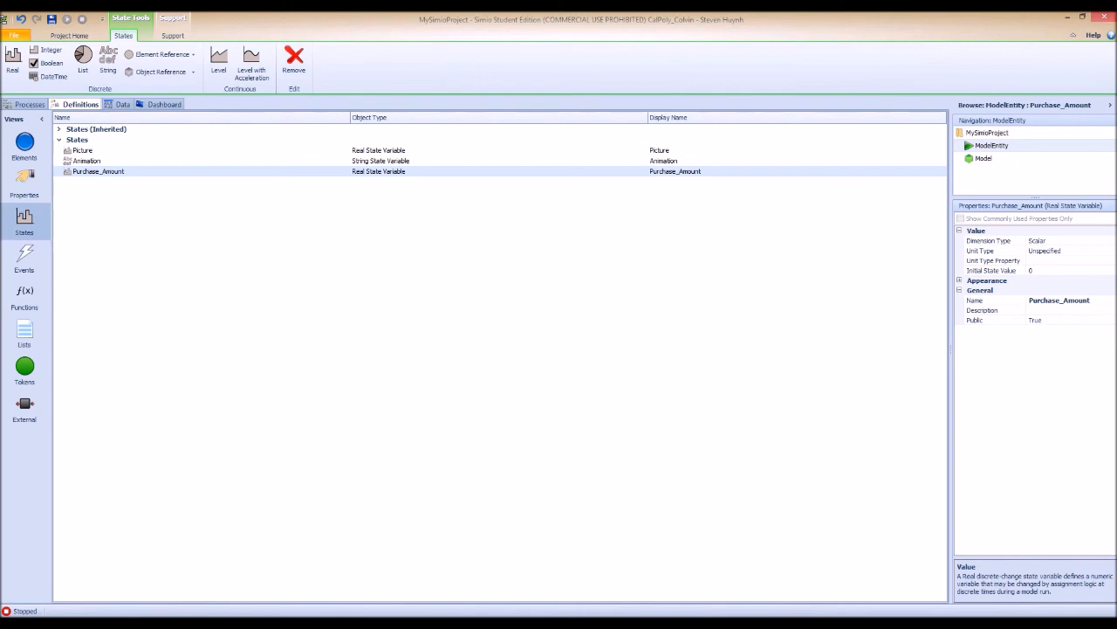
- Return to the main model's facility view and rename Server1 as Cashier
{"action": "left_click", "coordinate": [984, 158]}
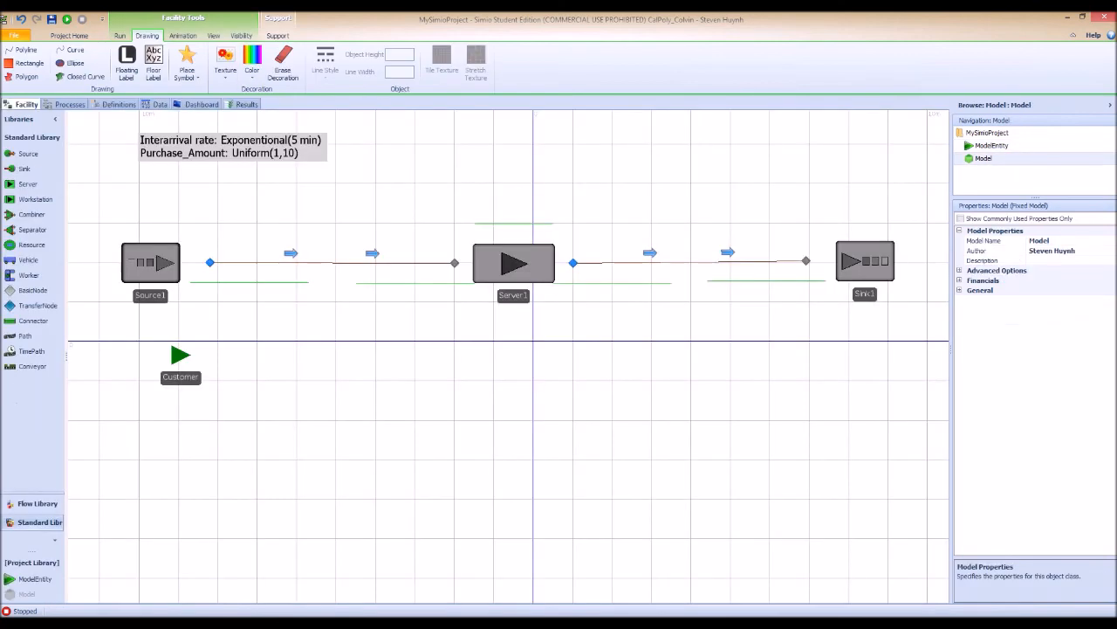
{"action": "left_click_drag", "start_coordinate": [509, 393], "coordinate": [509, 482]}
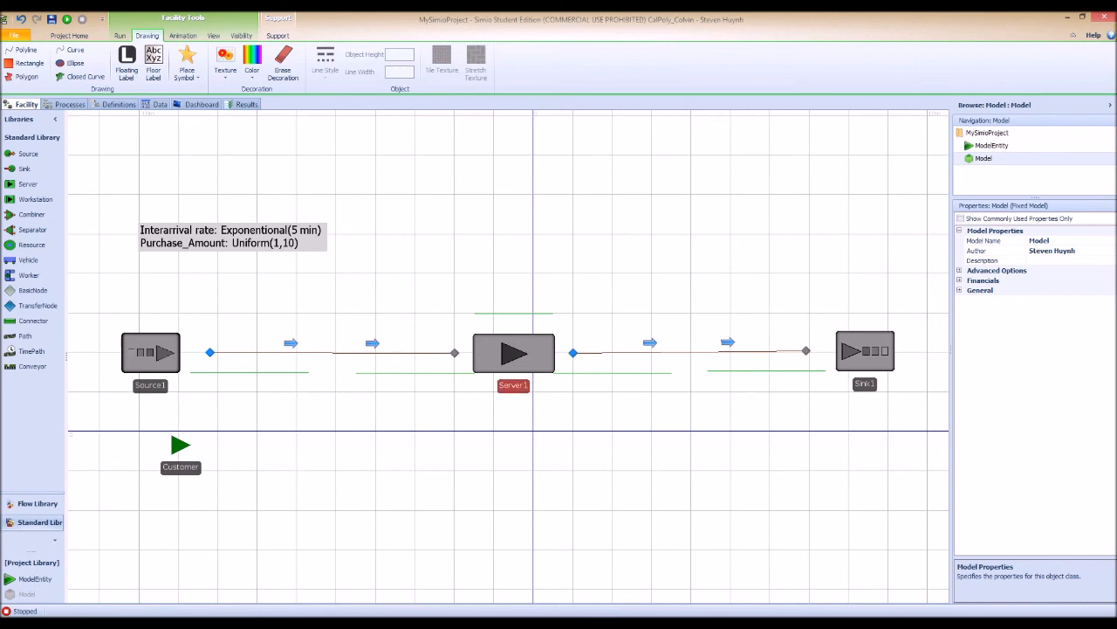
{"action": "left_click", "coordinate": [513, 385]}
{"action": "key", "text": "Escape"}
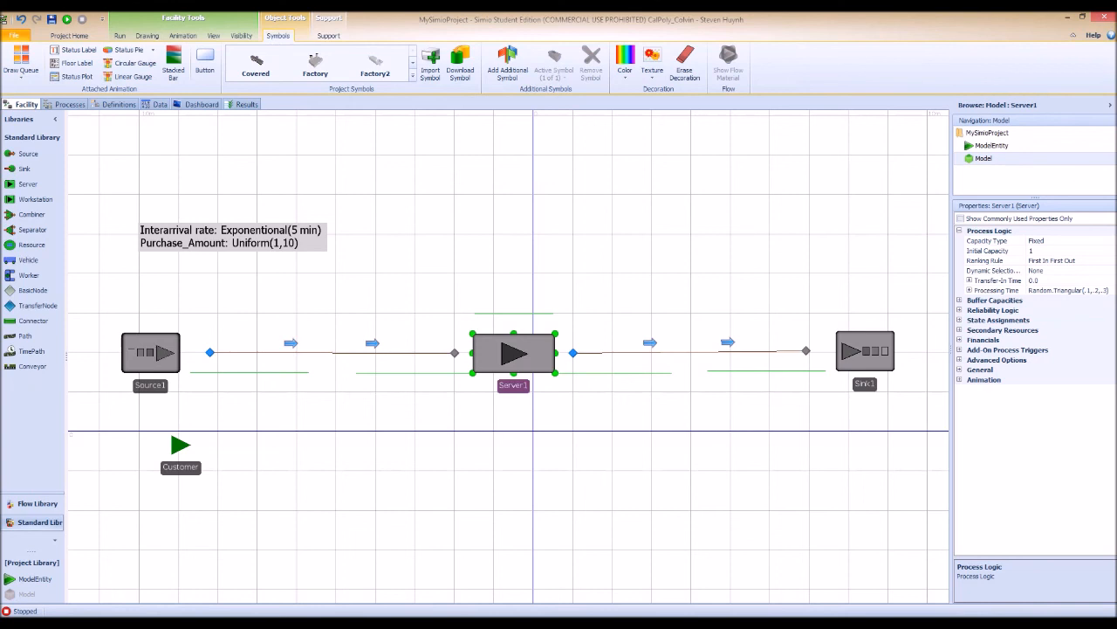
{"action": "double_click", "coordinate": [512, 385]}
{"action": "double_click", "coordinate": [513, 385]}
{"action": "type", "text": "c"}
{"action": "type", "text": "Cashier"}
{"action": "key", "text": "Return"}
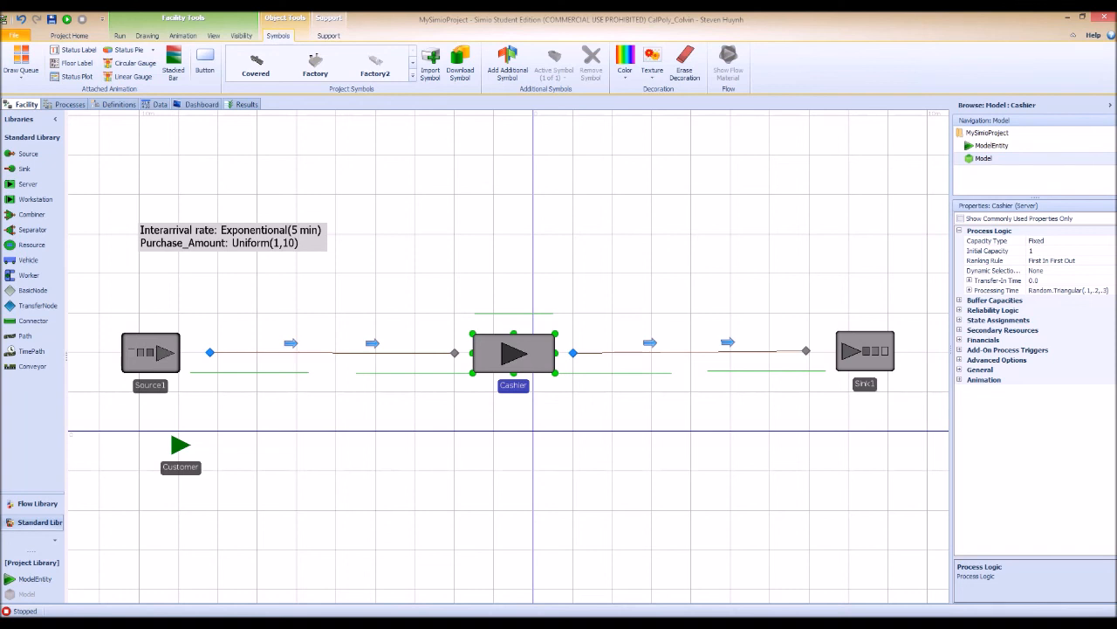
{"action": "left_click", "coordinate": [515, 489]}
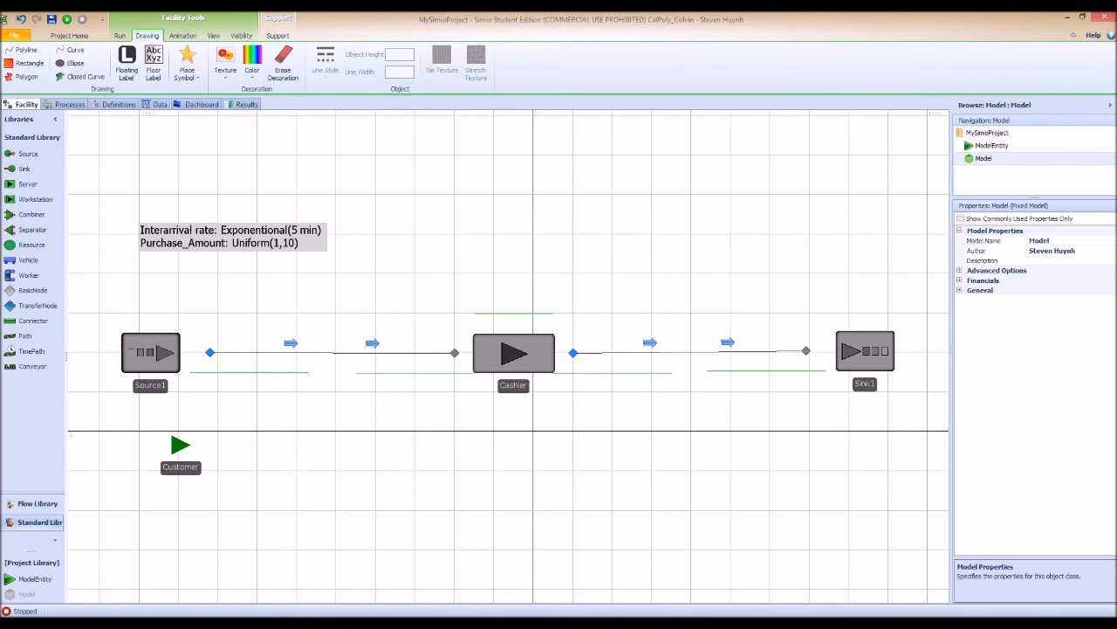
- Add a state assignment row to the Cashier's On Entering state assignments
{"action": "left_click", "coordinate": [514, 353]}
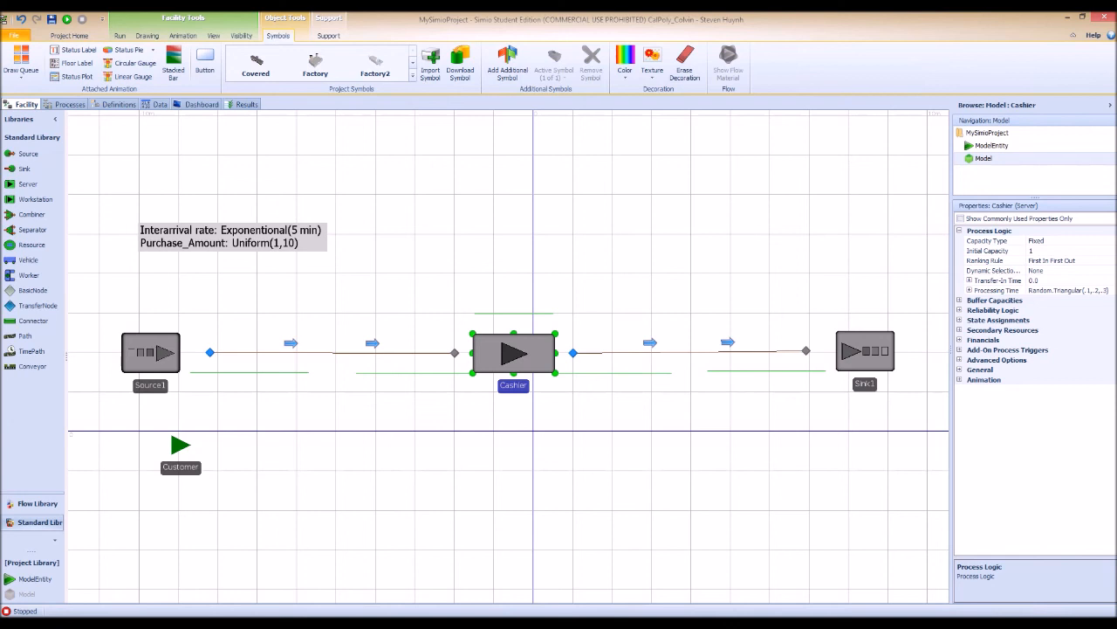
{"action": "left_click", "coordinate": [960, 320]}
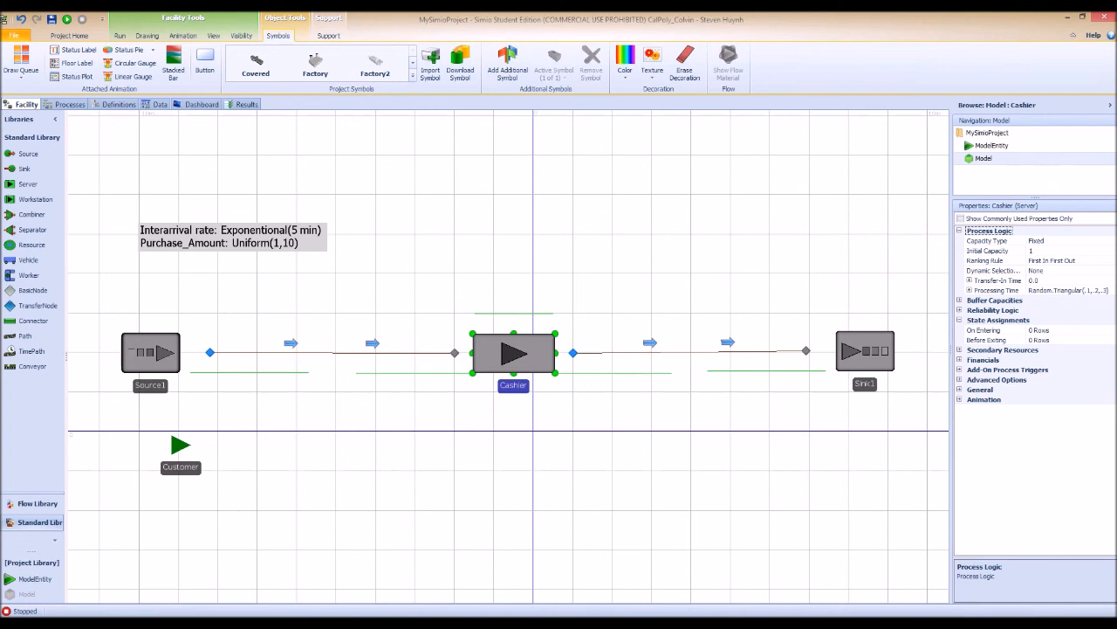
{"action": "left_click", "coordinate": [1041, 330]}
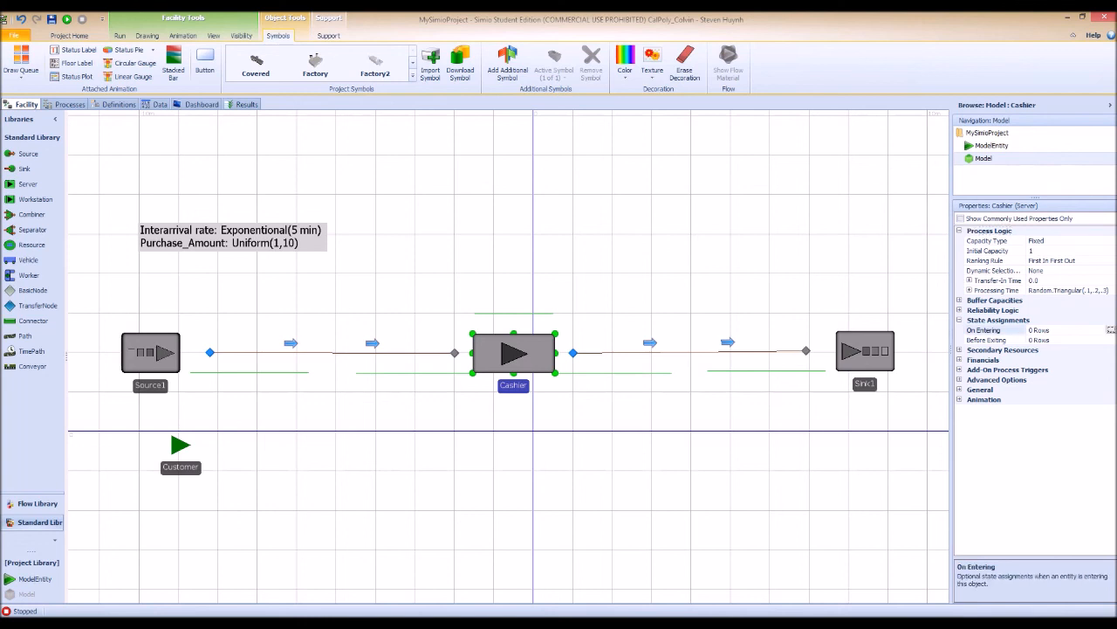
{"action": "left_click", "coordinate": [1111, 330]}
{"action": "left_click_drag", "start_coordinate": [559, 220], "coordinate": [587, 117]}
{"action": "left_click", "coordinate": [468, 279]}
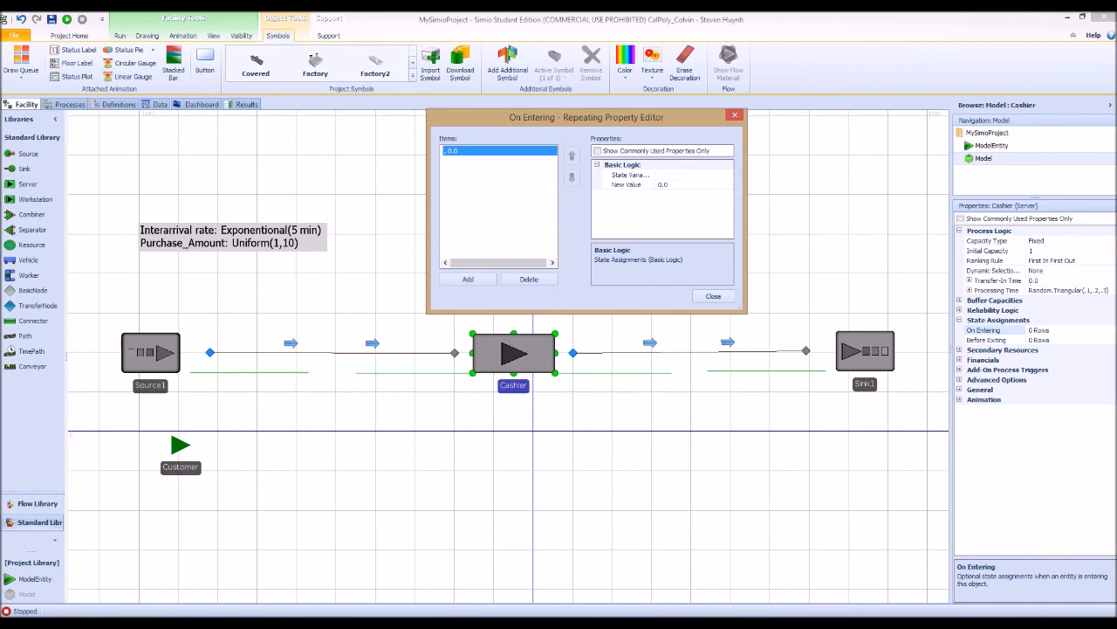
- Set the State Variable Name of the new assignment row to ModelEntity.Purchase_Amount
{"action": "left_click", "coordinate": [688, 175]}
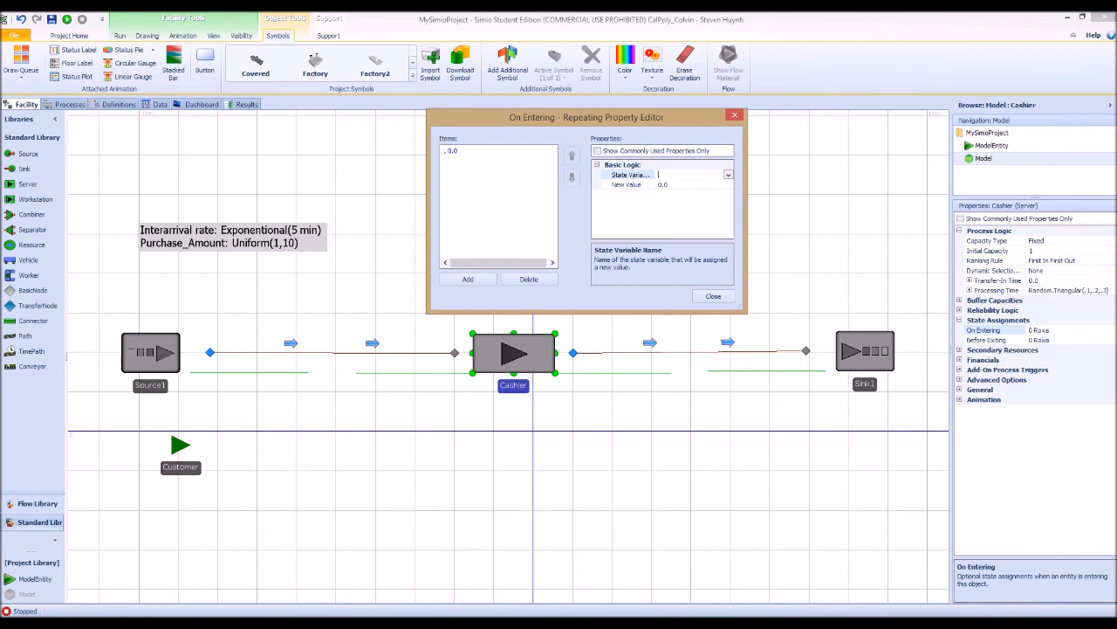
{"action": "left_click", "coordinate": [729, 175]}
{"action": "scroll", "coordinate": [687, 271], "scroll_direction": "down", "scroll_amount": 1}
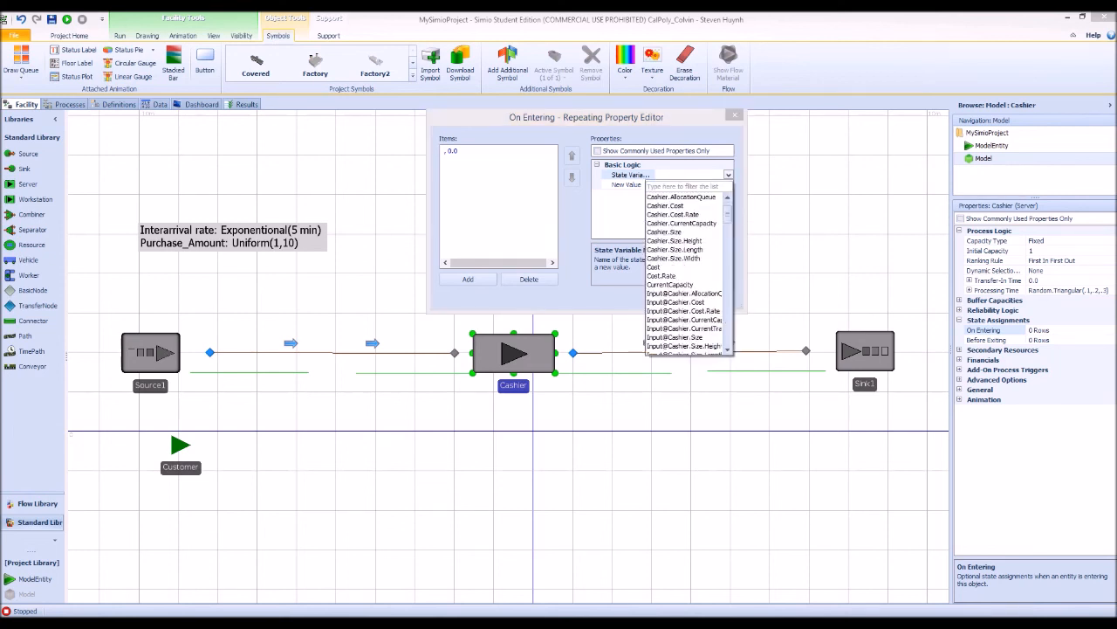
{"action": "scroll", "coordinate": [687, 270], "scroll_direction": "down", "scroll_amount": 8}
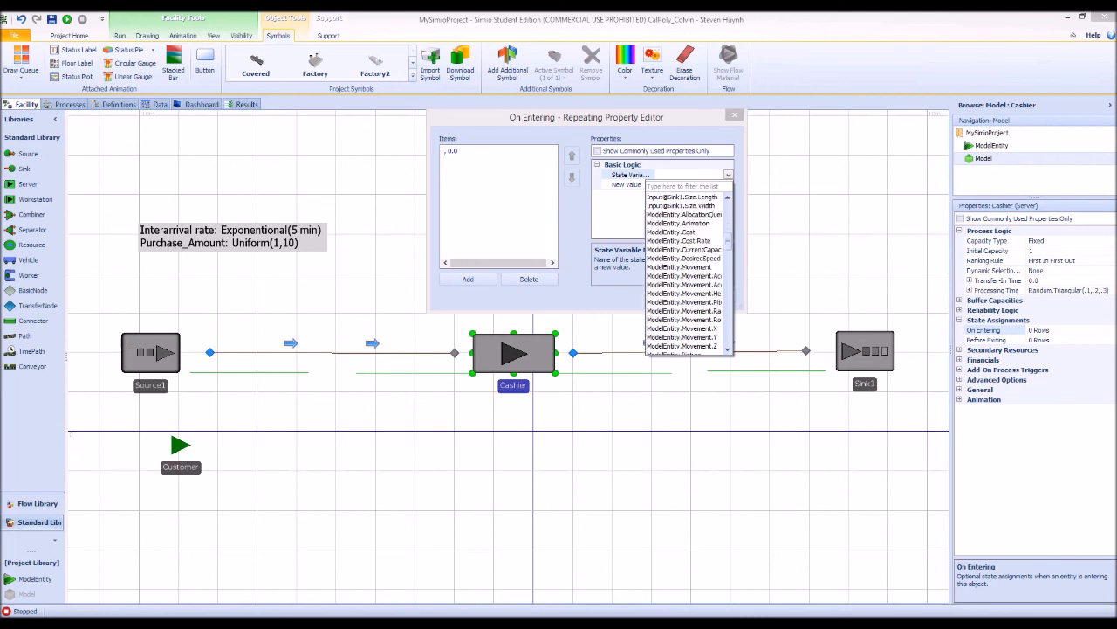
{"action": "scroll", "coordinate": [687, 271], "scroll_direction": "down", "scroll_amount": 2}
{"action": "scroll", "coordinate": [687, 271], "scroll_direction": "down", "scroll_amount": 2}
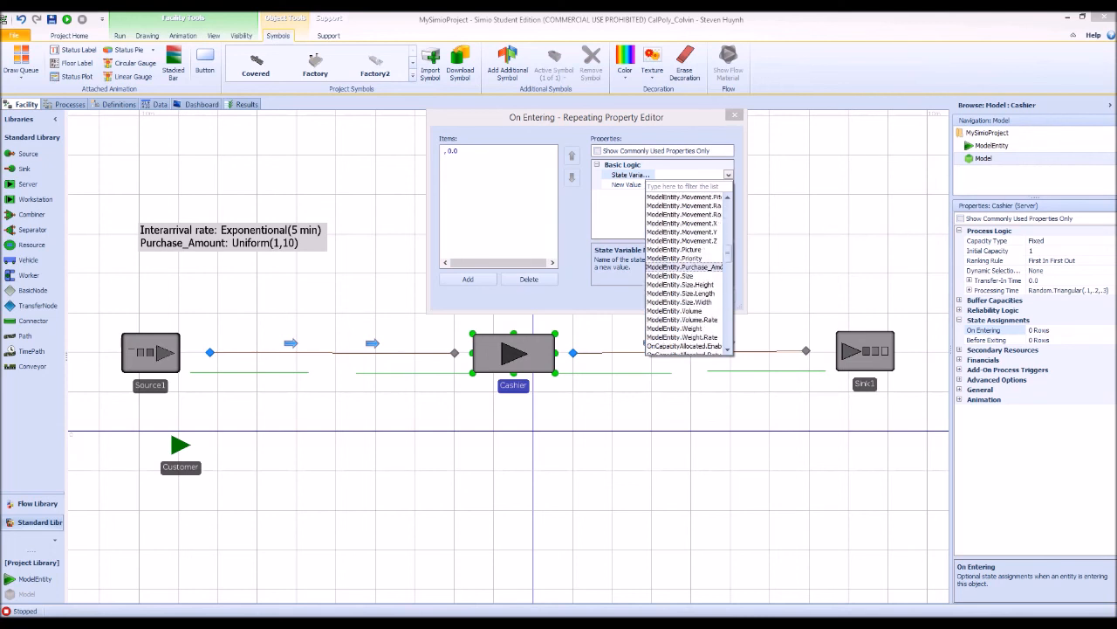
{"action": "left_click", "coordinate": [685, 266]}
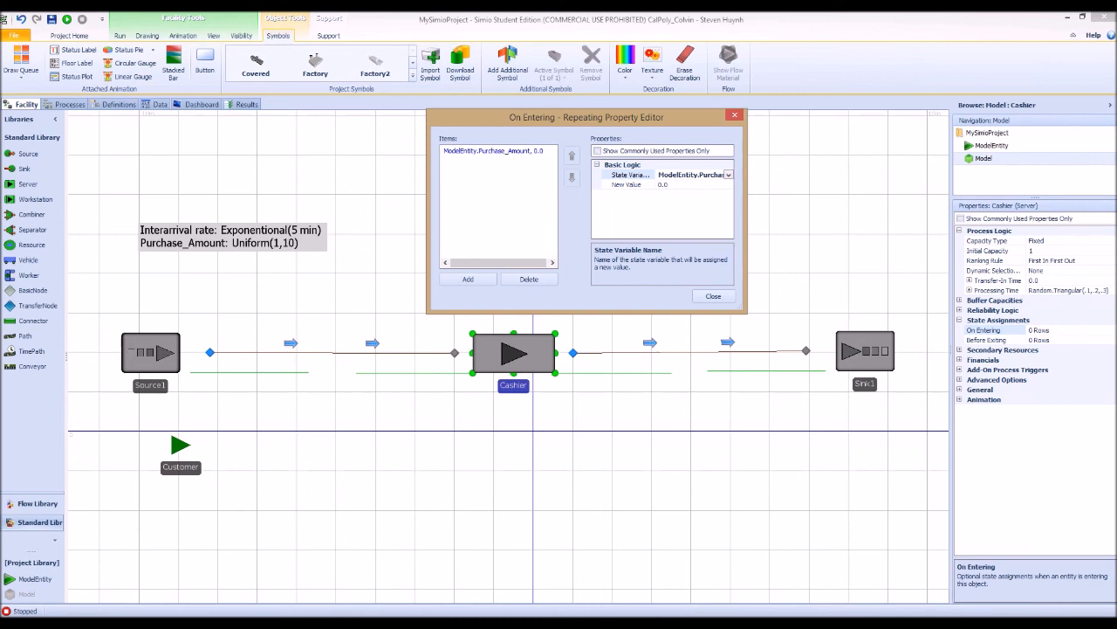
- Set the assignment's New Value to Random.Uniform(1,10), widen the property editor to show the full expression, and close it
{"action": "double_click", "coordinate": [663, 185]}
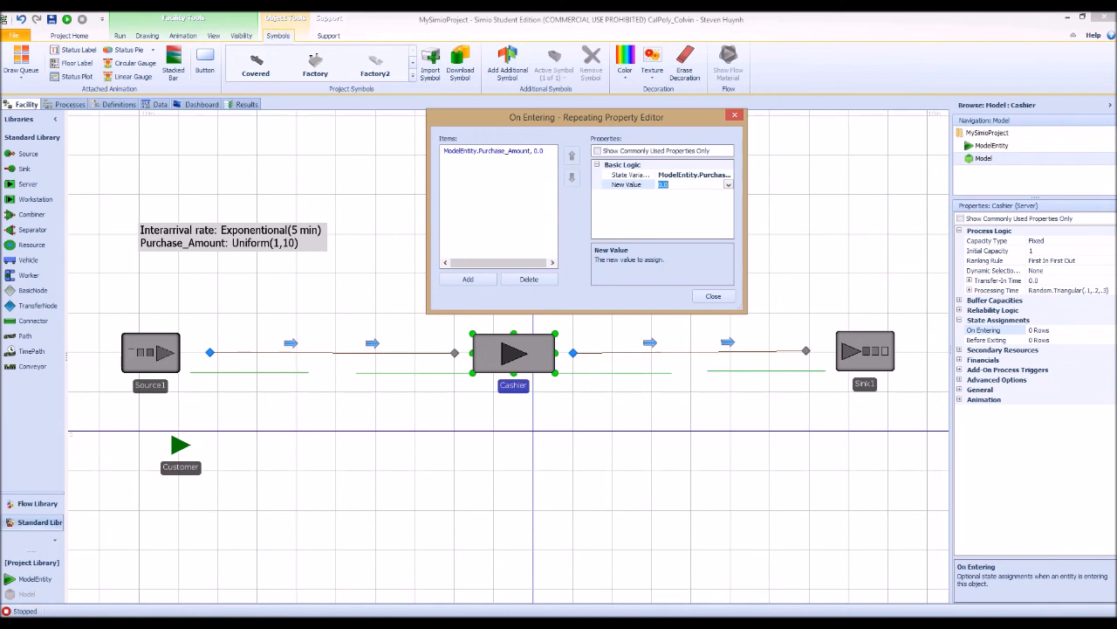
{"action": "type", "text": "Random.Uniform(1, 10)"}
{"action": "key", "text": "Return"}
{"action": "left_click_drag", "start_coordinate": [747, 210], "coordinate": [888, 210]}
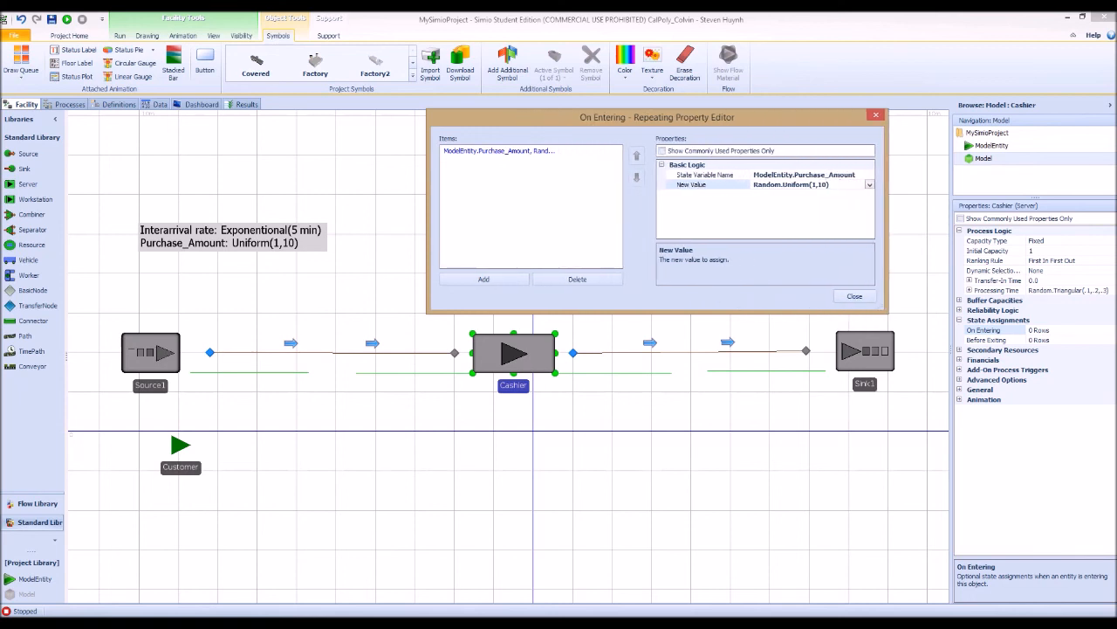
{"action": "left_click", "coordinate": [855, 296]}
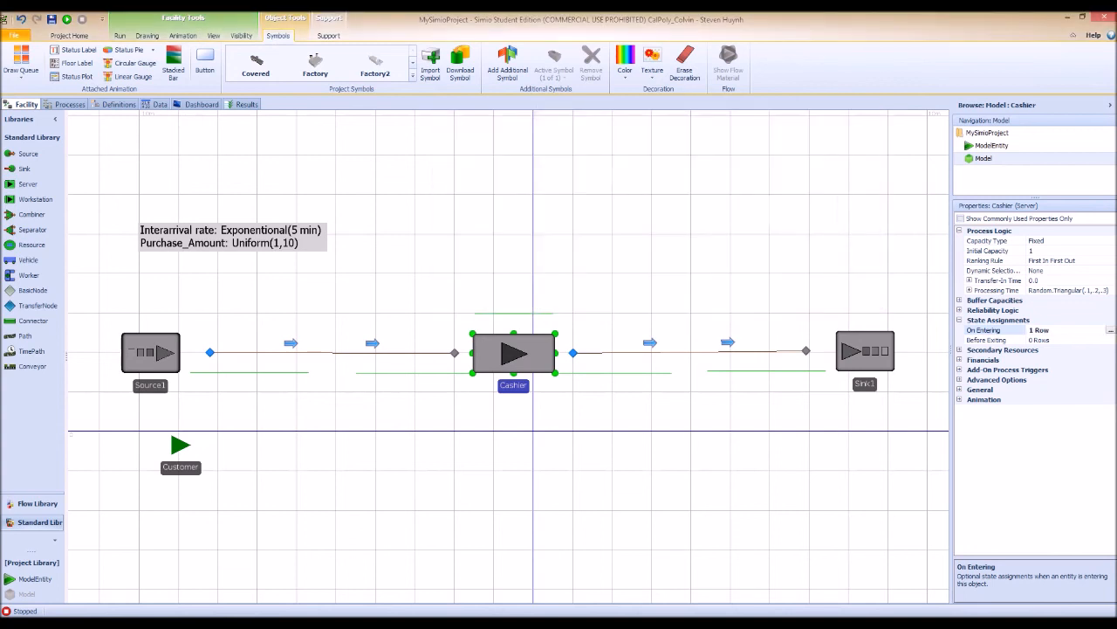